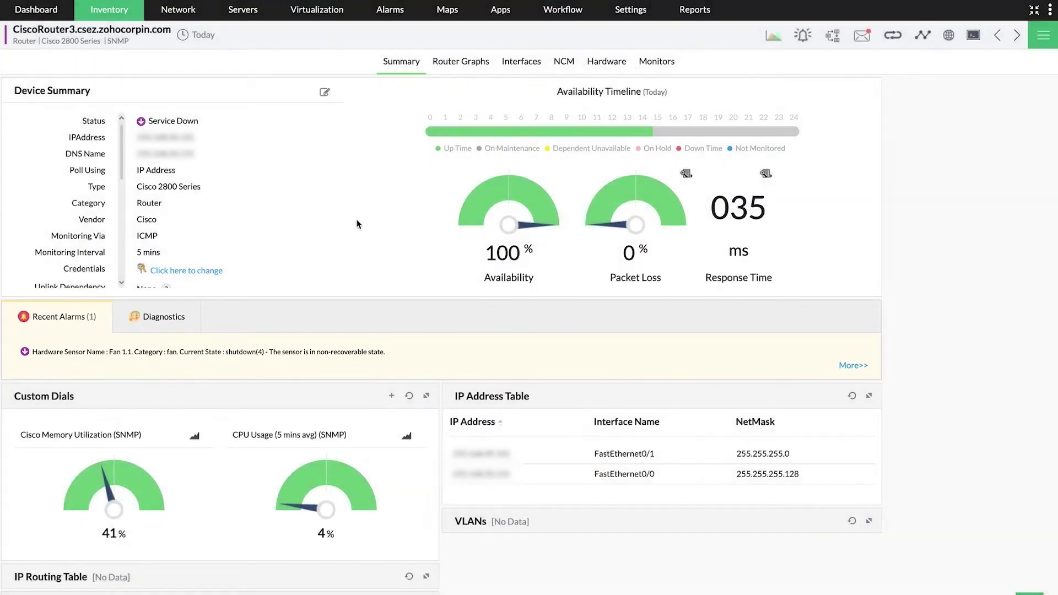
Open the CiscoRouter3 device's hardware sensor details
{"action": "left_click", "coordinate": [612, 74]}
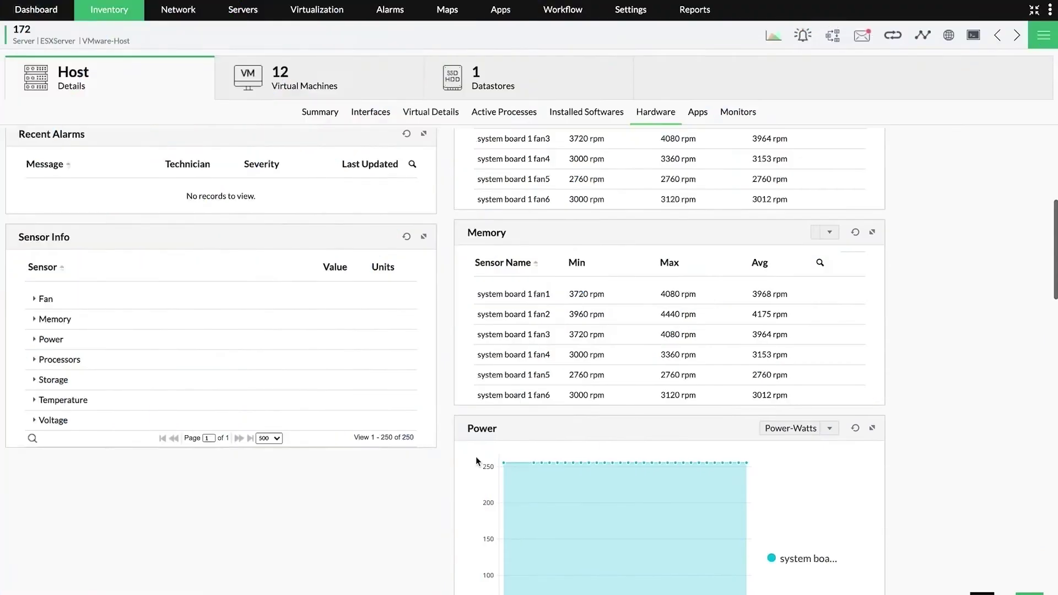
Expand the Power sensor readings for the ESX host and the N1iDRAC device
{"action": "left_click", "coordinate": [34, 421]}
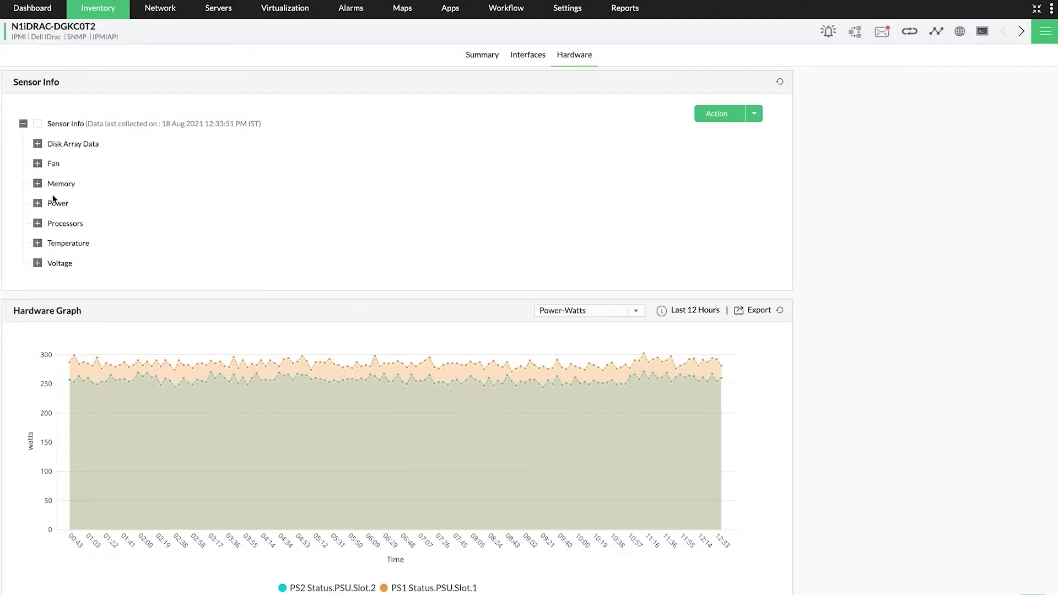
{"action": "left_click", "coordinate": [37, 203]}
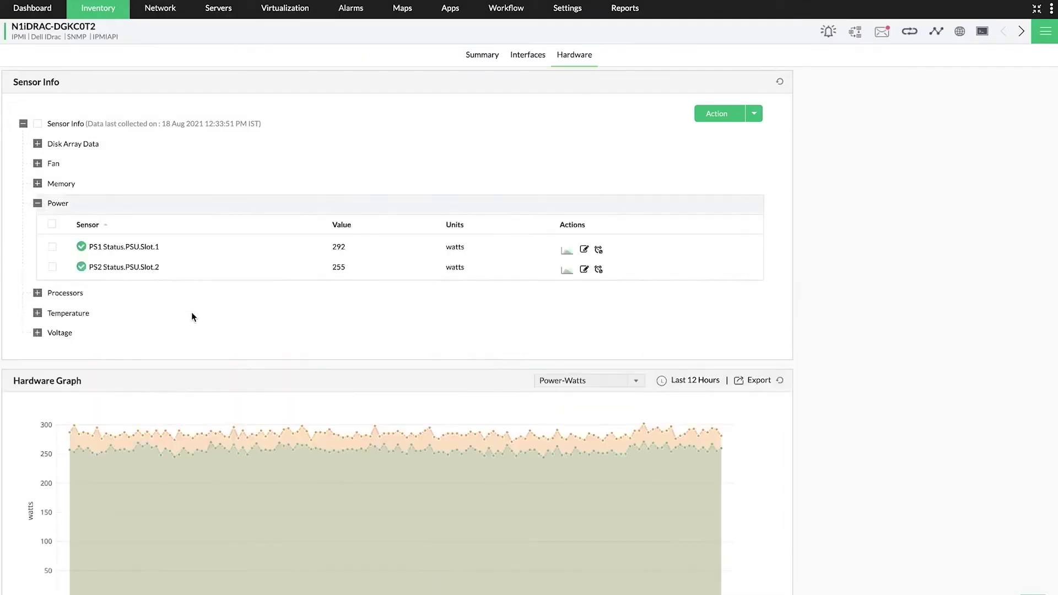
{"action": "scroll", "coordinate": [256, 329], "scroll_direction": "down", "scroll_amount": 3}
{"action": "scroll", "coordinate": [256, 329], "scroll_direction": "down", "scroll_amount": 1}
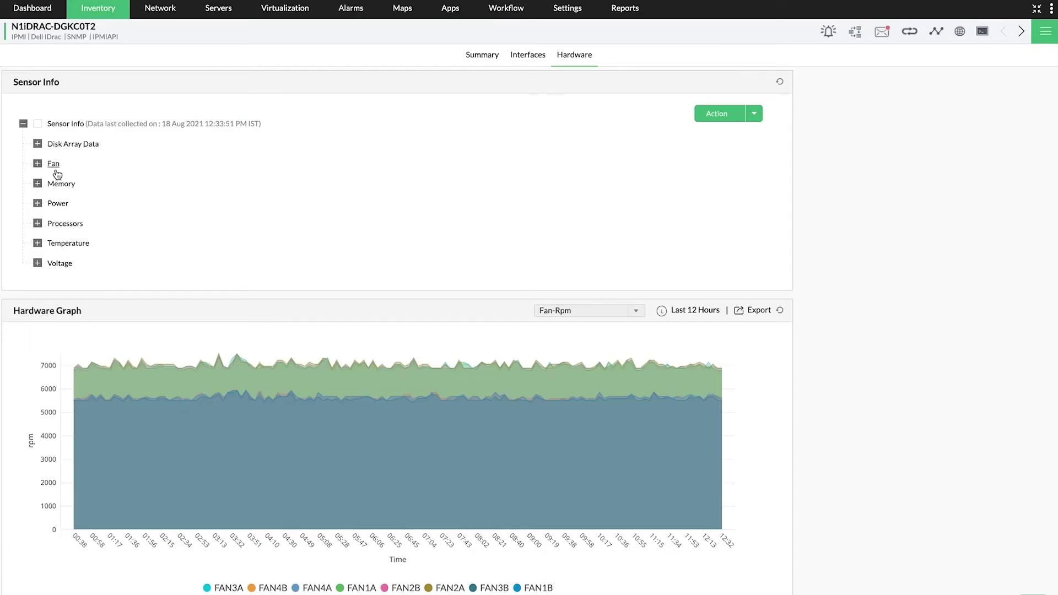
Expand the iDRAC Fan sensor node to list its eight fan-speed readings
{"action": "left_click", "coordinate": [37, 165]}
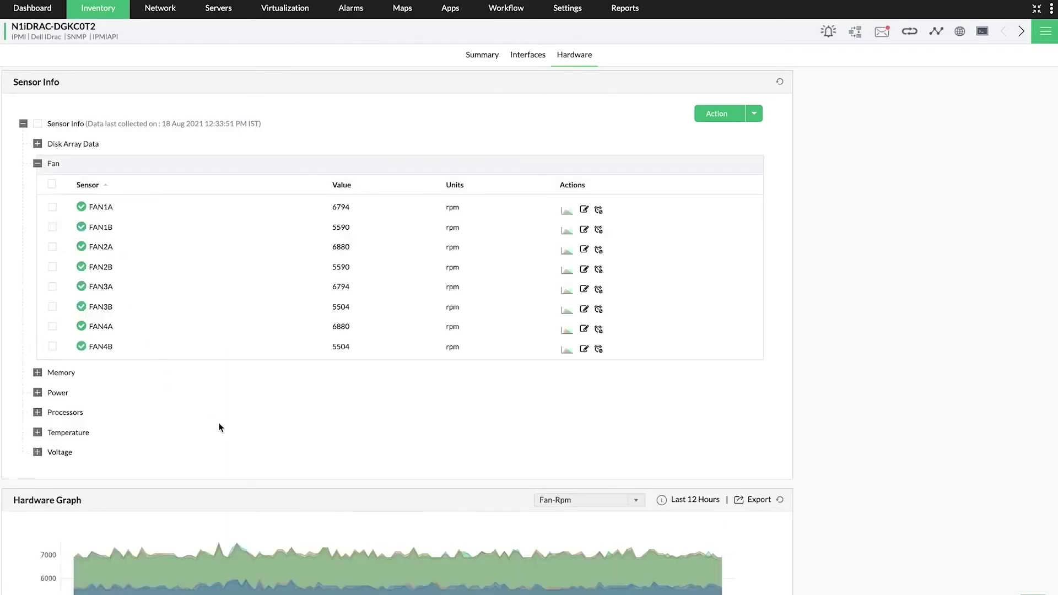
{"action": "scroll", "coordinate": [219, 427], "scroll_direction": "down", "scroll_amount": 2}
{"action": "scroll", "coordinate": [219, 428], "scroll_direction": "down", "scroll_amount": 3}
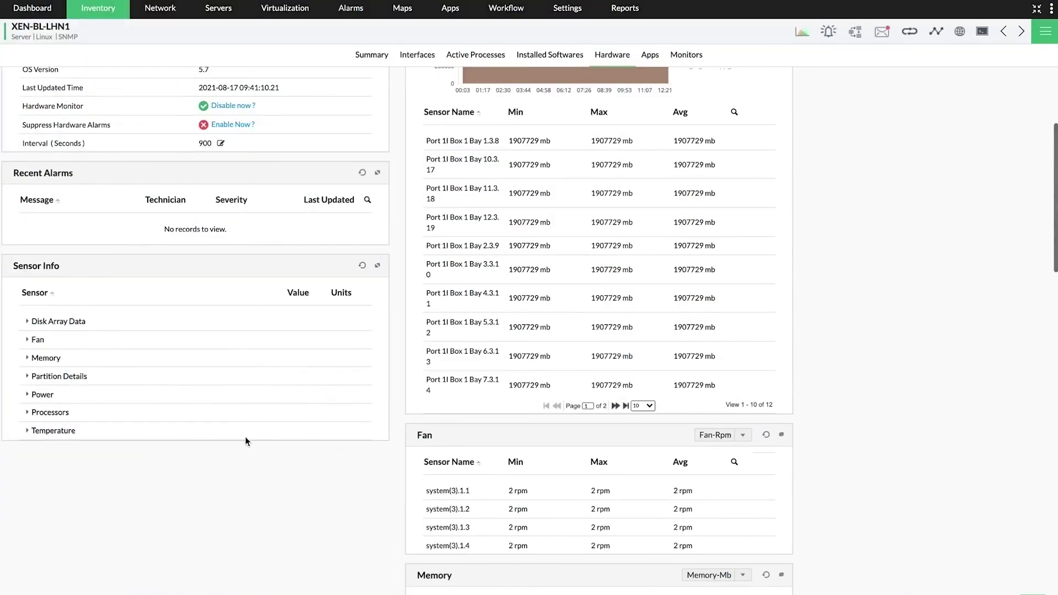
Expand Disk Array Data and Partition Details on the Xen server, then Disk Array Data on N1iDRAC
{"action": "left_click", "coordinate": [27, 322]}
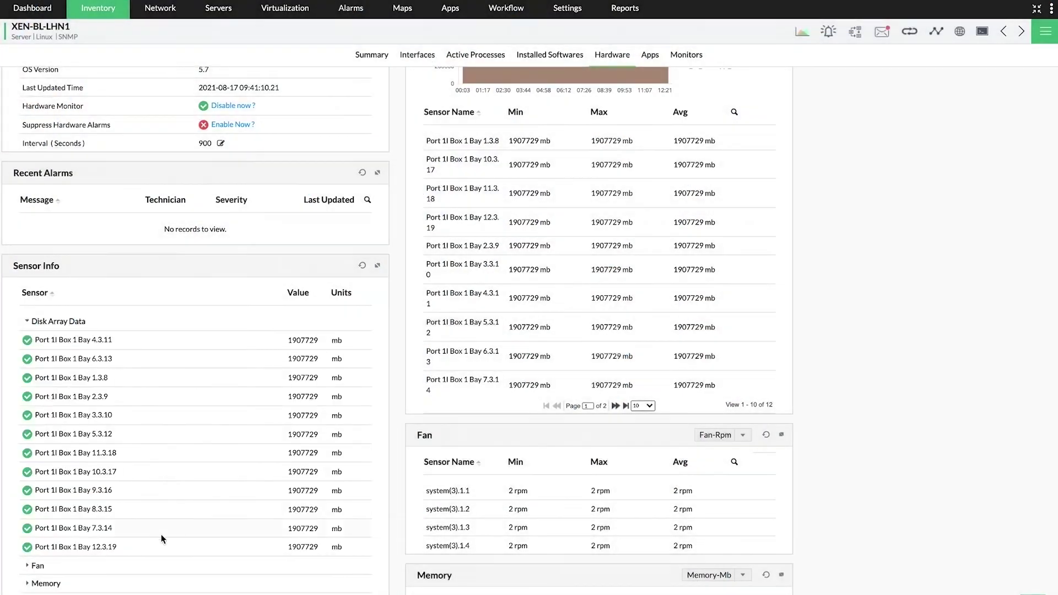
{"action": "scroll", "coordinate": [162, 496], "scroll_direction": "down", "scroll_amount": 2}
{"action": "left_click", "coordinate": [28, 450]}
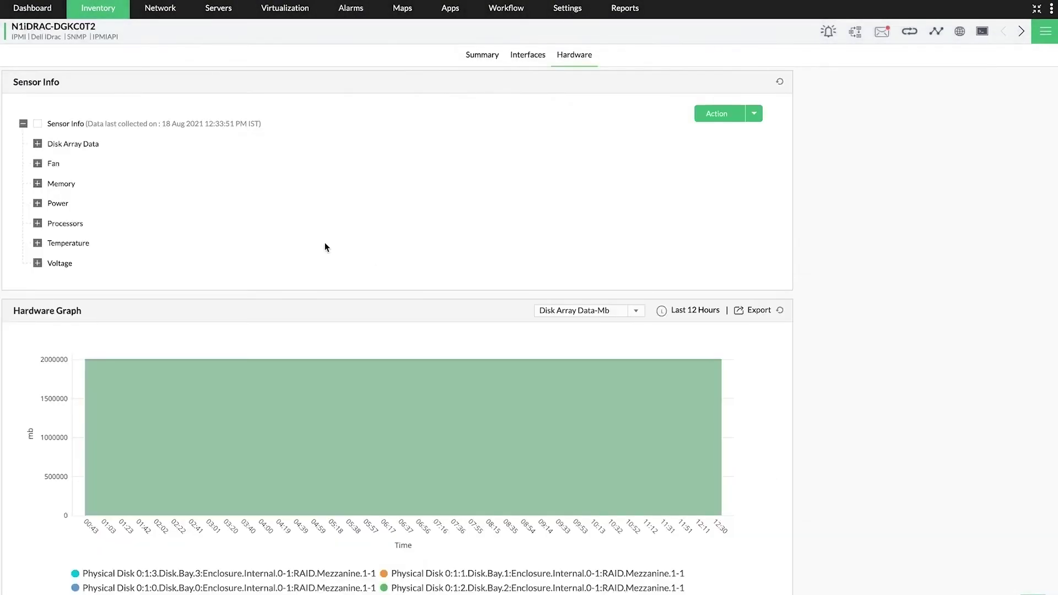
{"action": "left_click", "coordinate": [38, 143]}
{"action": "scroll", "coordinate": [349, 408], "scroll_direction": "down", "scroll_amount": 4}
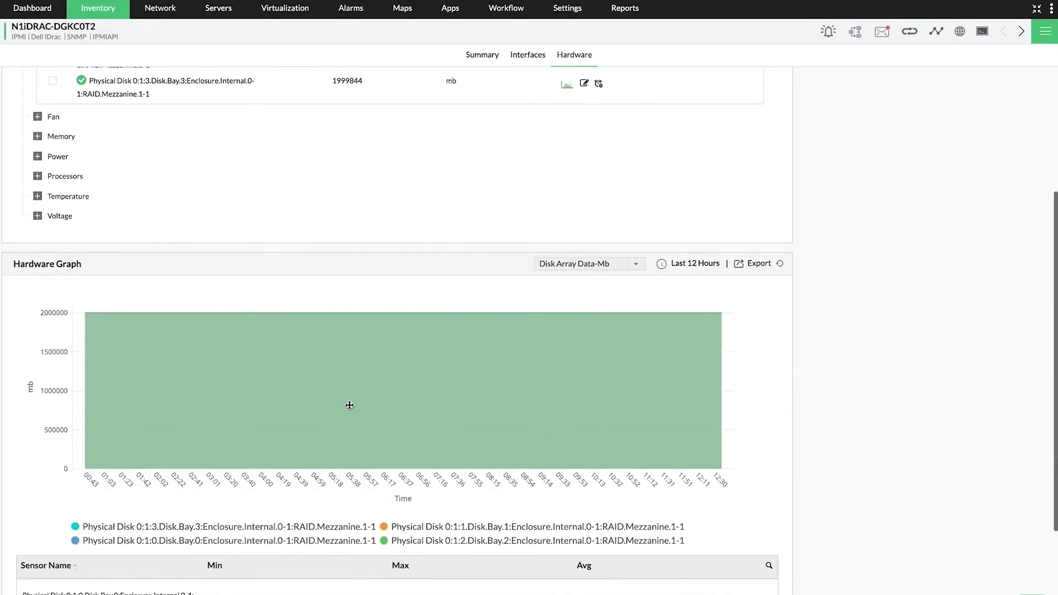